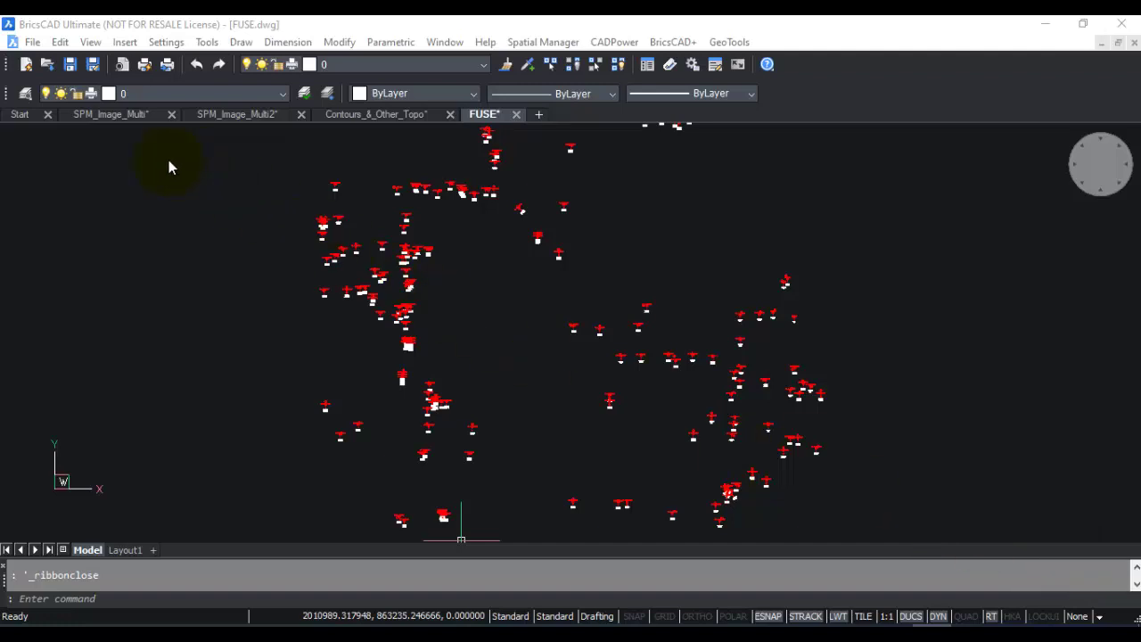
Display the ribbon and start the Spatial Manager export of the FUSE drawing's entities.
click(541, 42)
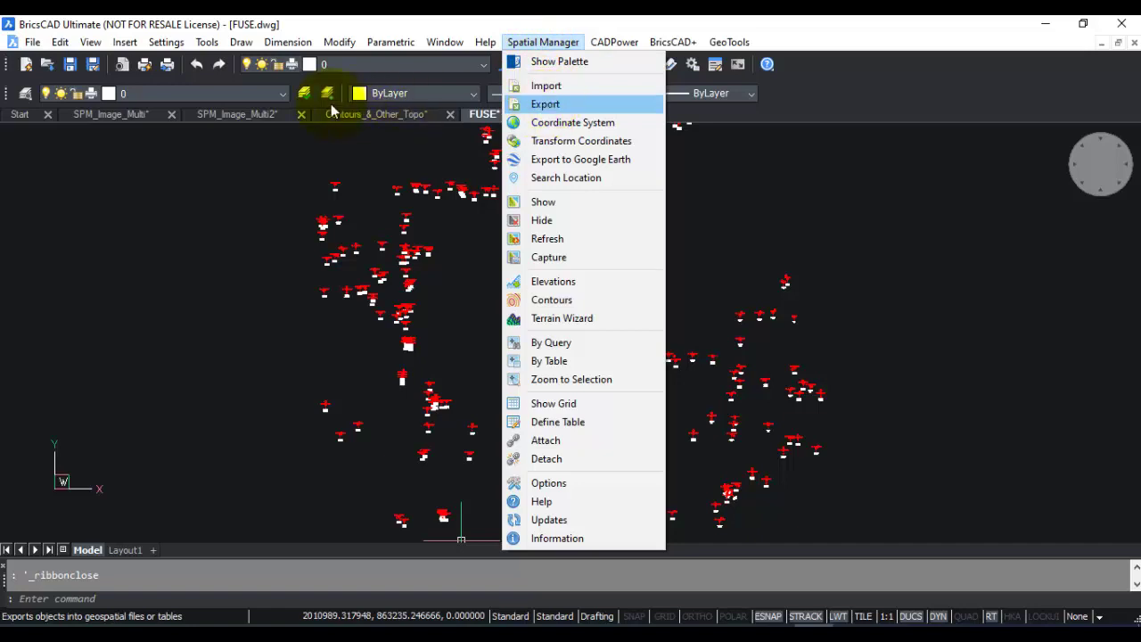
click(90, 42)
click(128, 495)
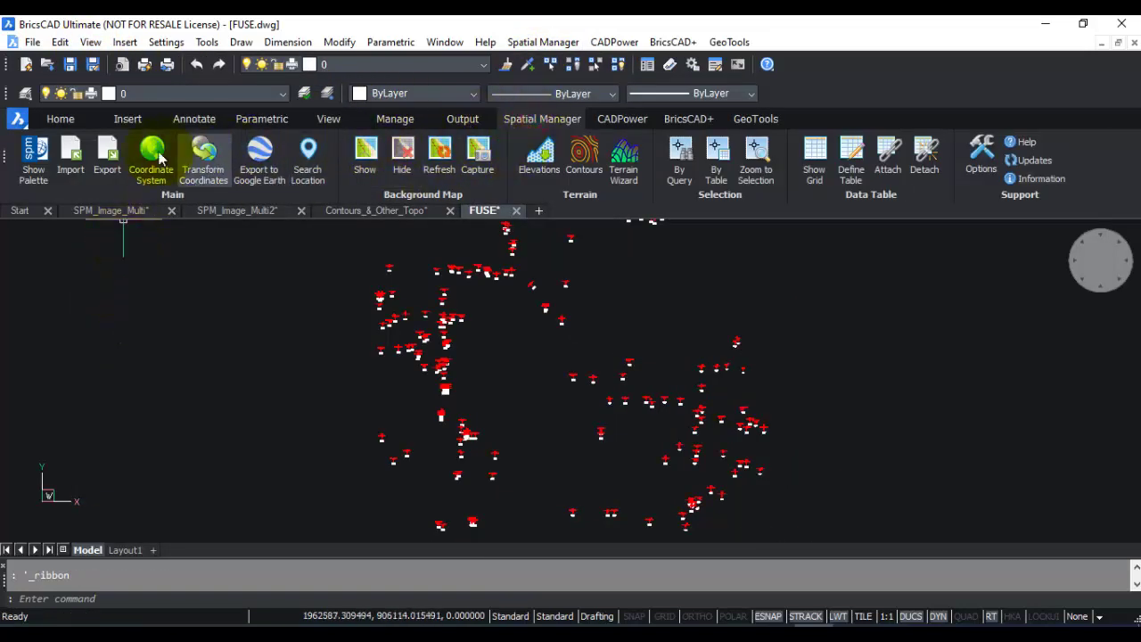
click(108, 156)
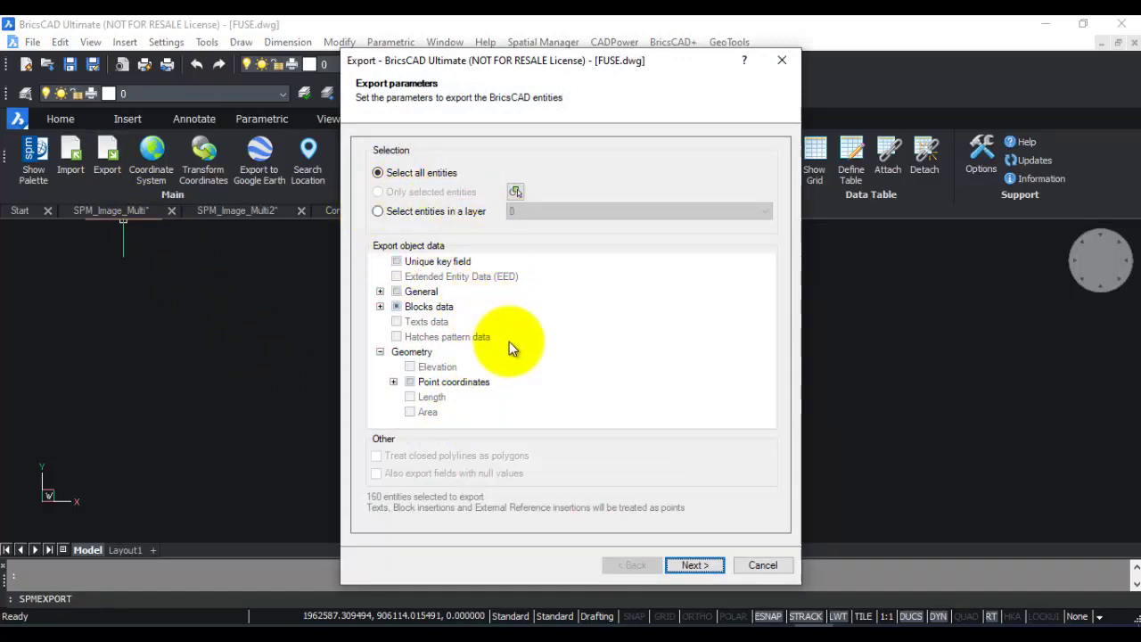
drag(547, 63, 1049, 203)
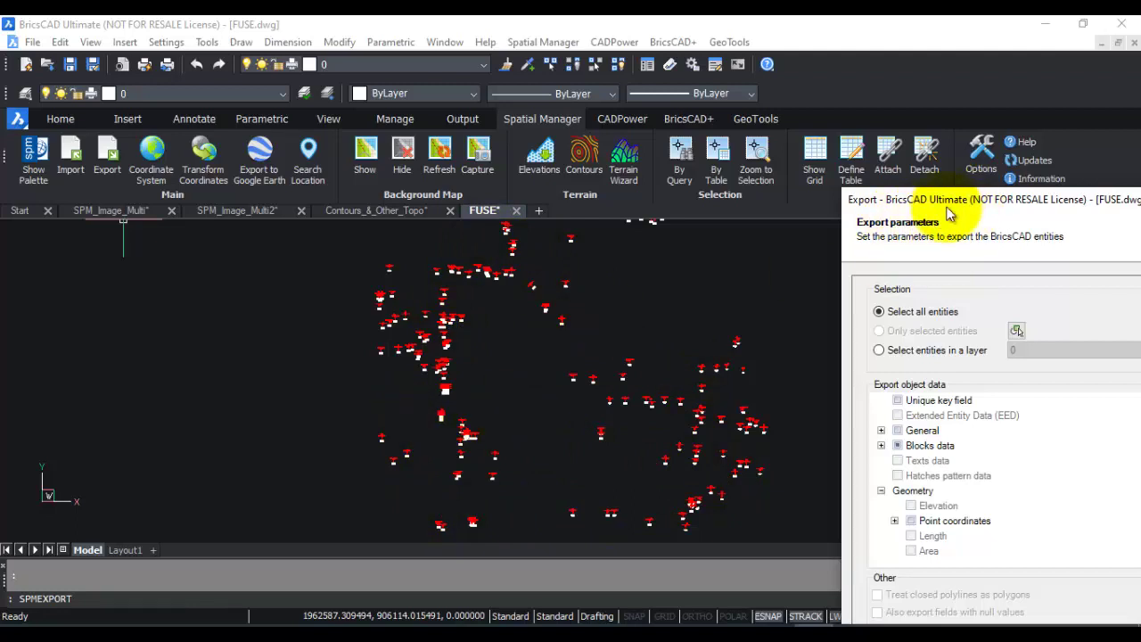
drag(958, 200, 440, 45)
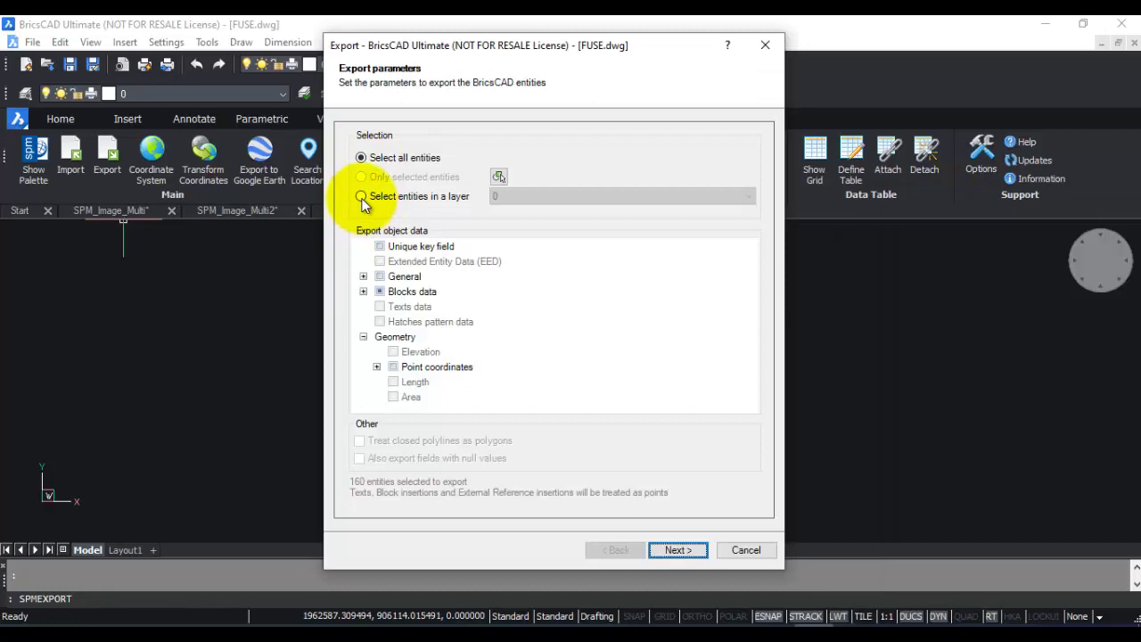
click(361, 197)
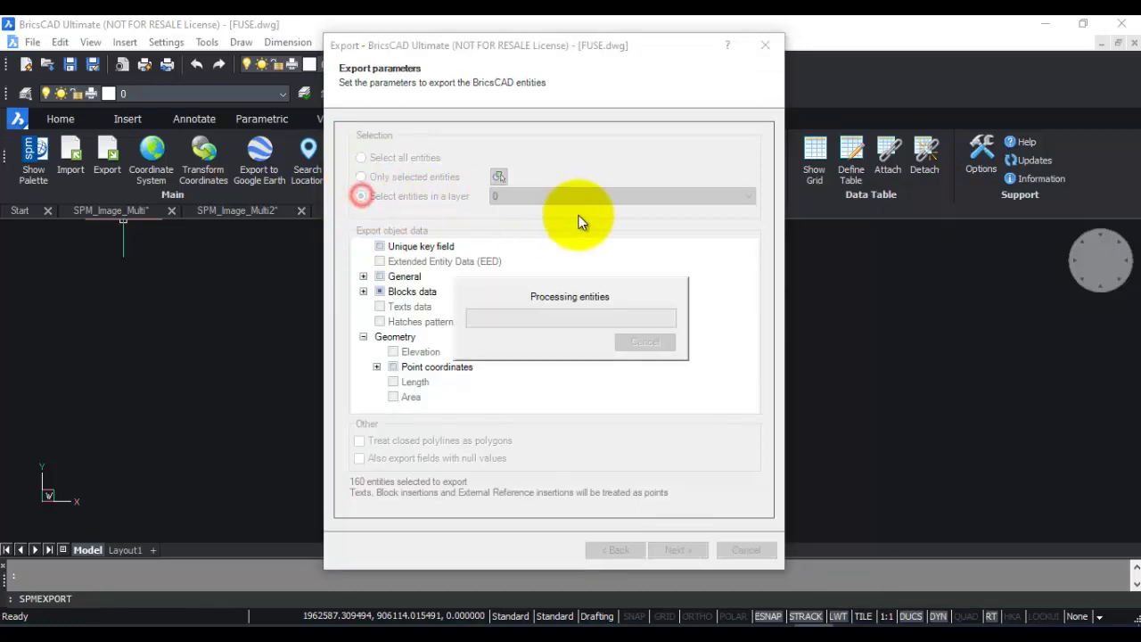
click(748, 197)
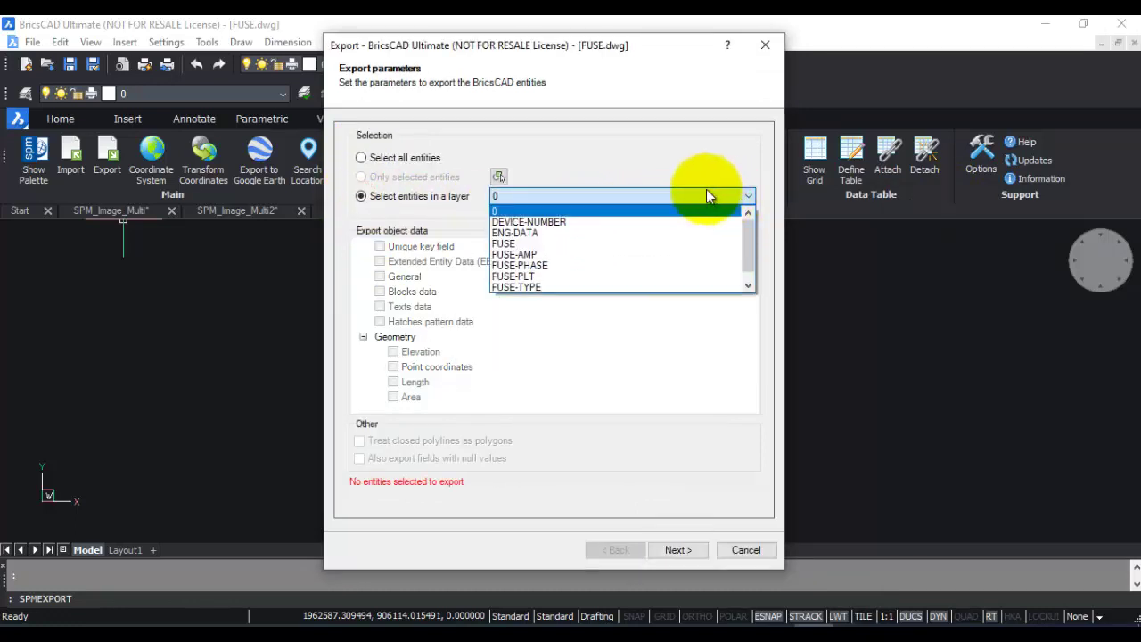
click(706, 207)
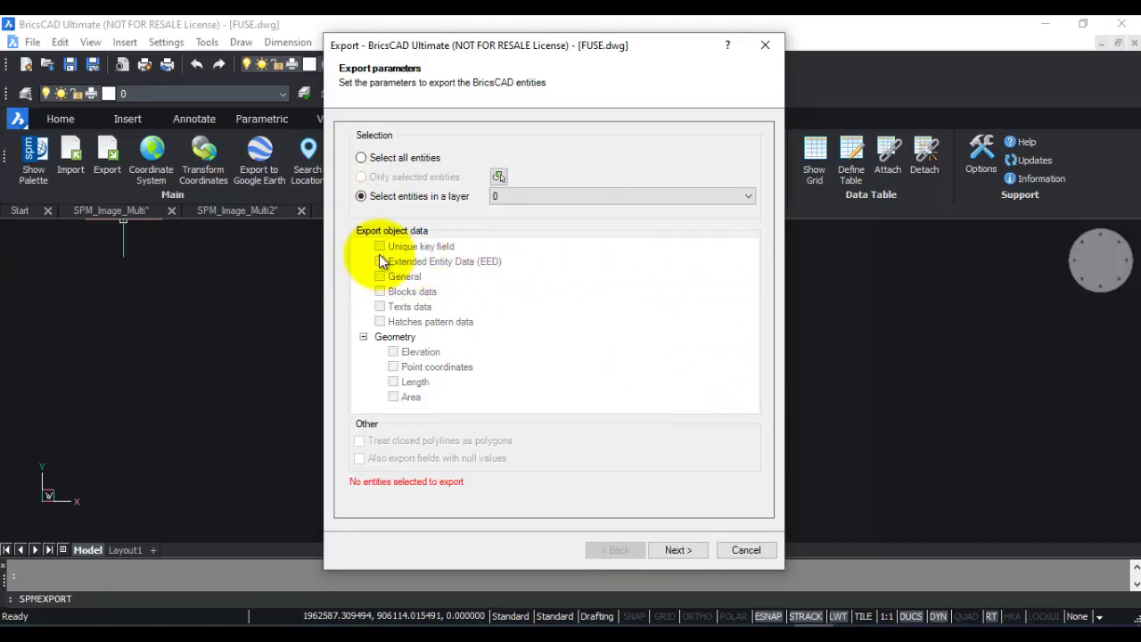
click(362, 158)
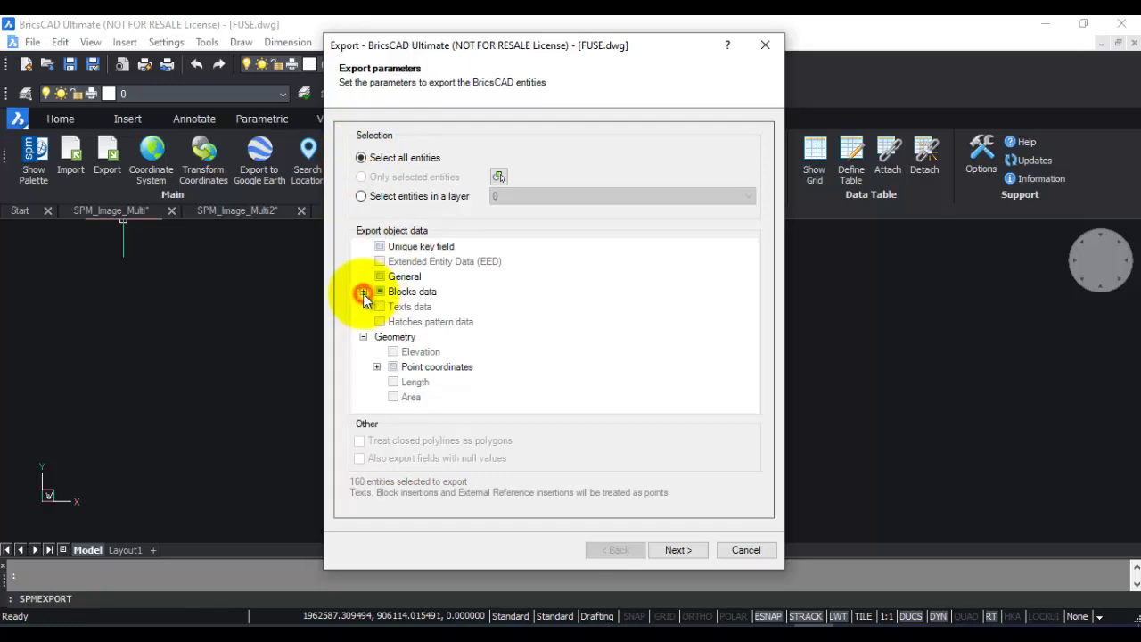
Include the block name and attributes plus the X, Y and Z point coordinates in the export, and accept the export parameters.
click(363, 291)
click(392, 308)
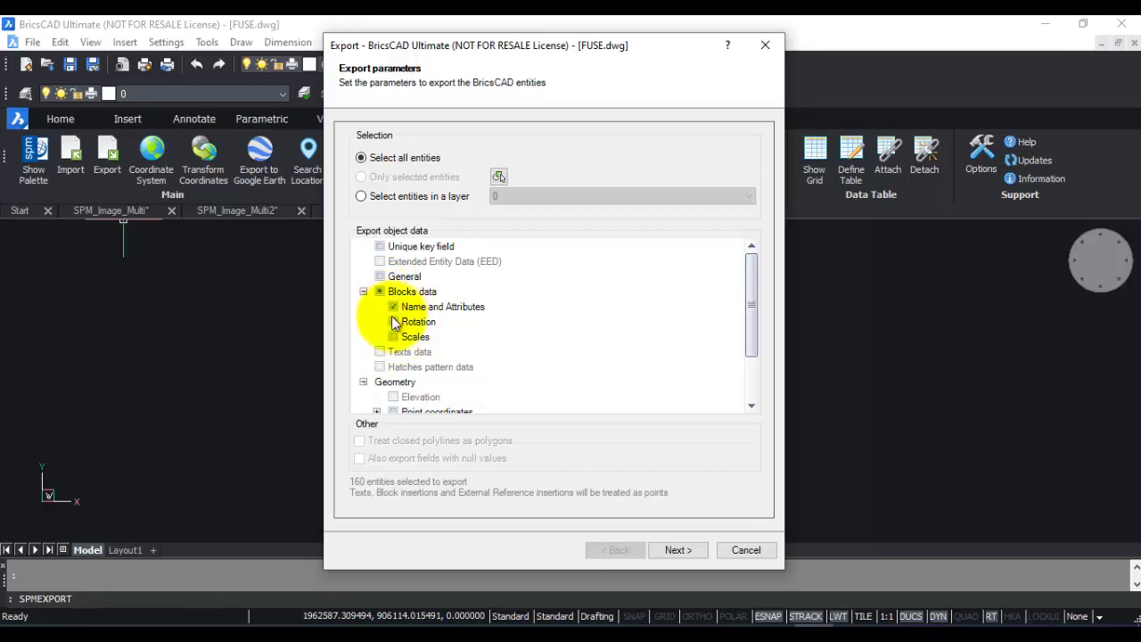
drag(752, 280, 752, 322)
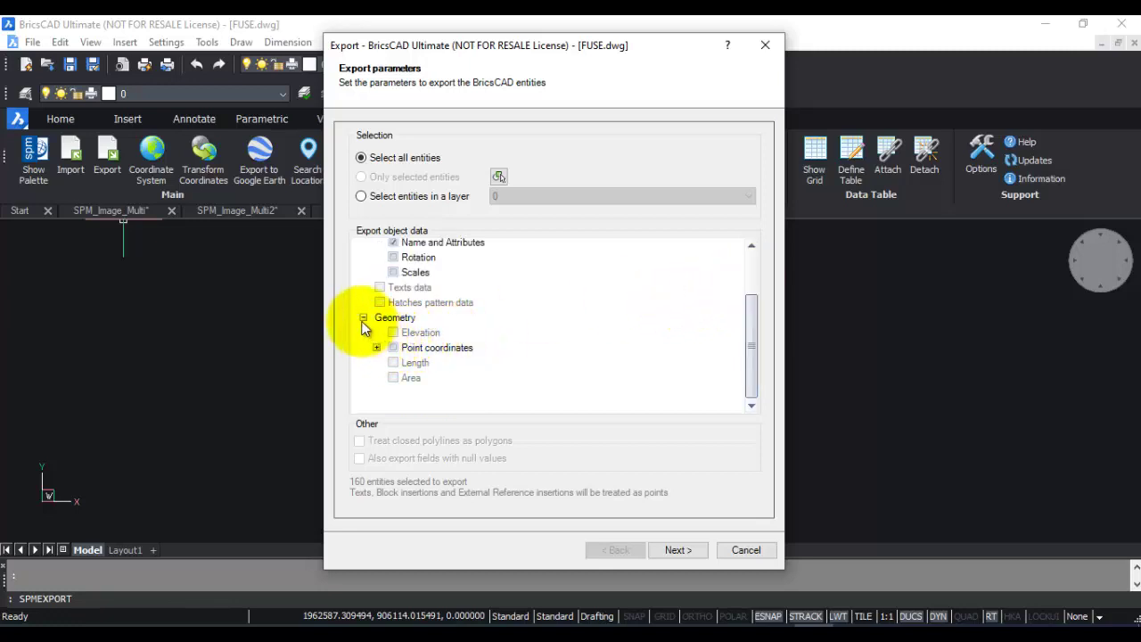
click(376, 347)
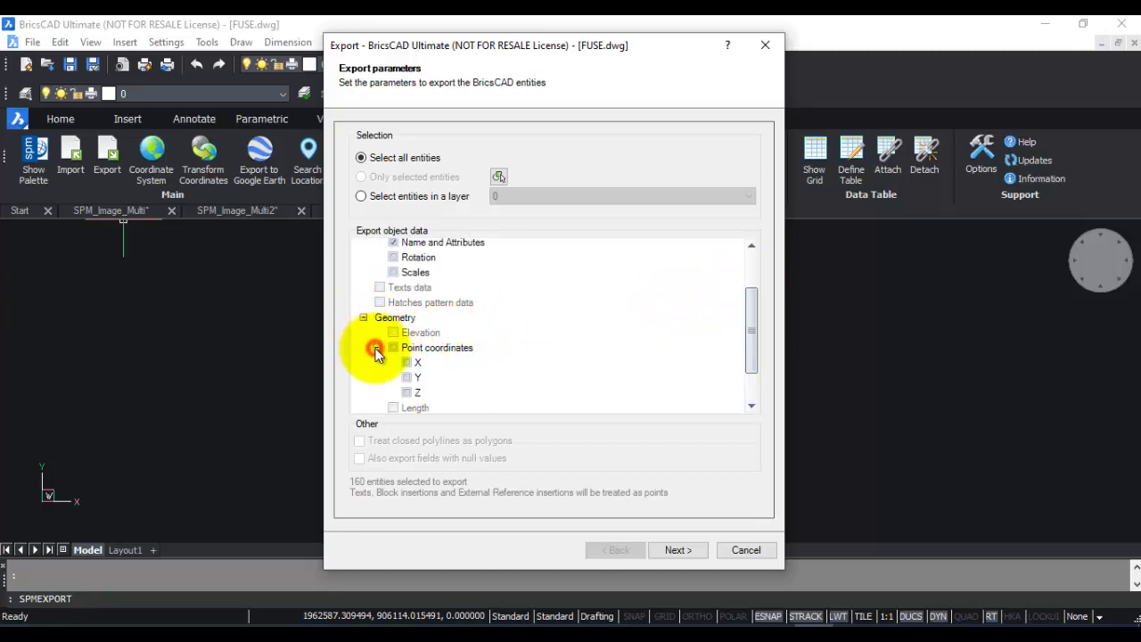
click(407, 363)
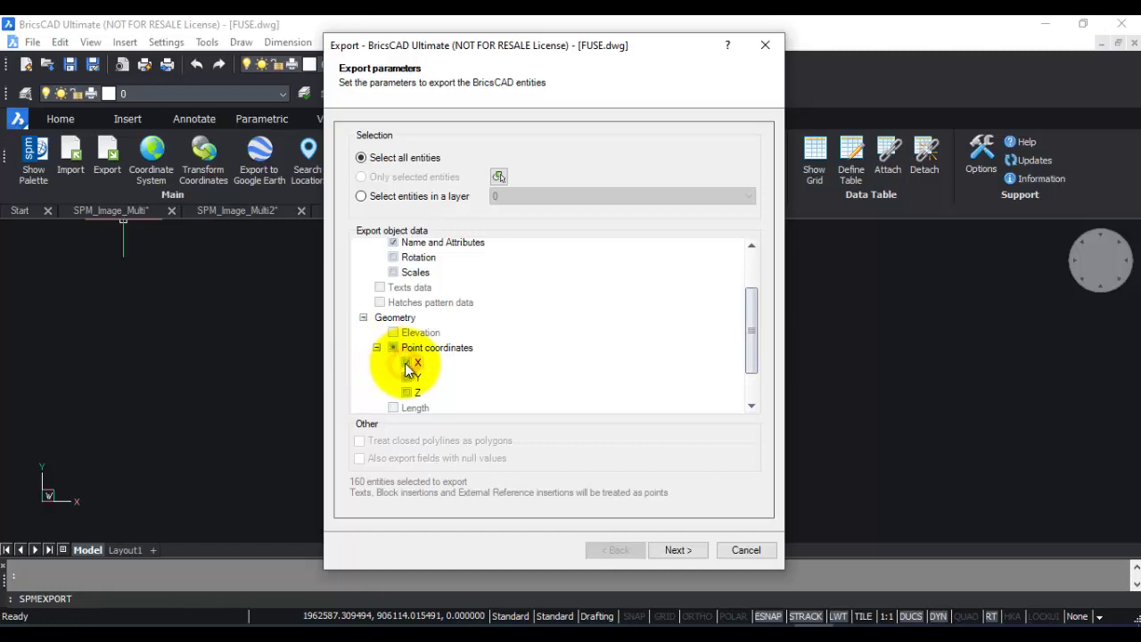
click(406, 377)
click(407, 392)
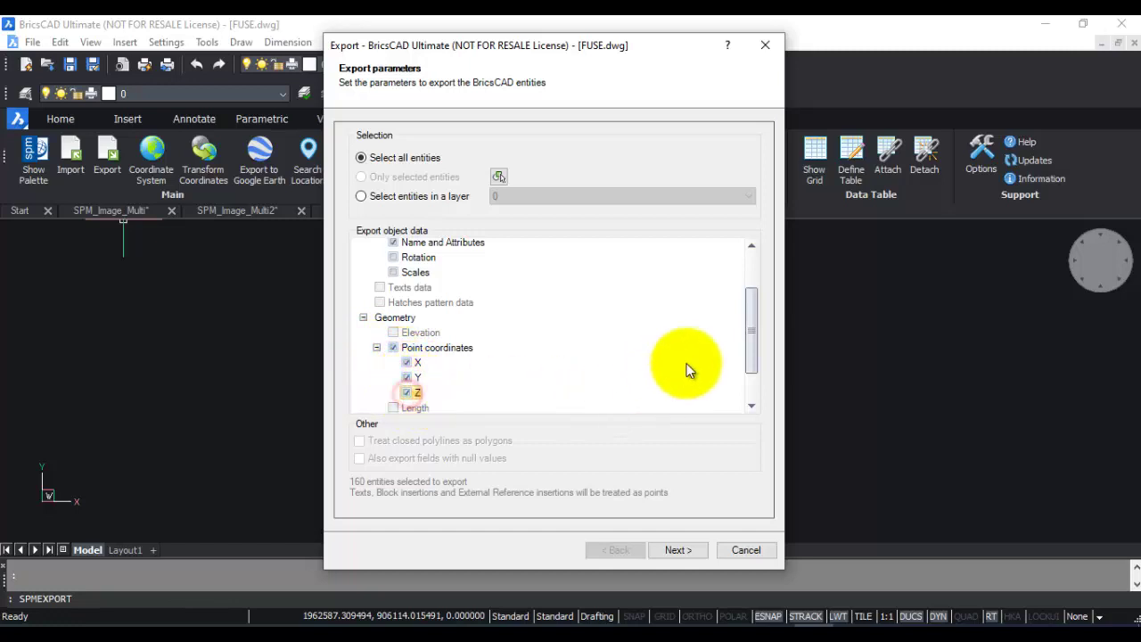
drag(749, 335, 748, 351)
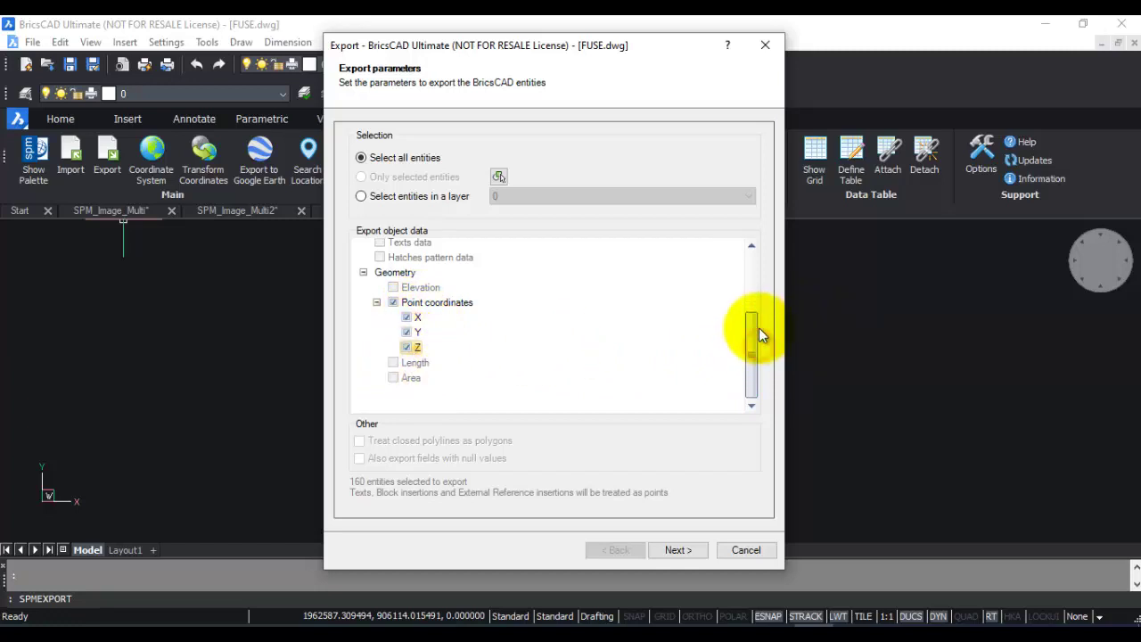
scroll(753, 326, up, 3)
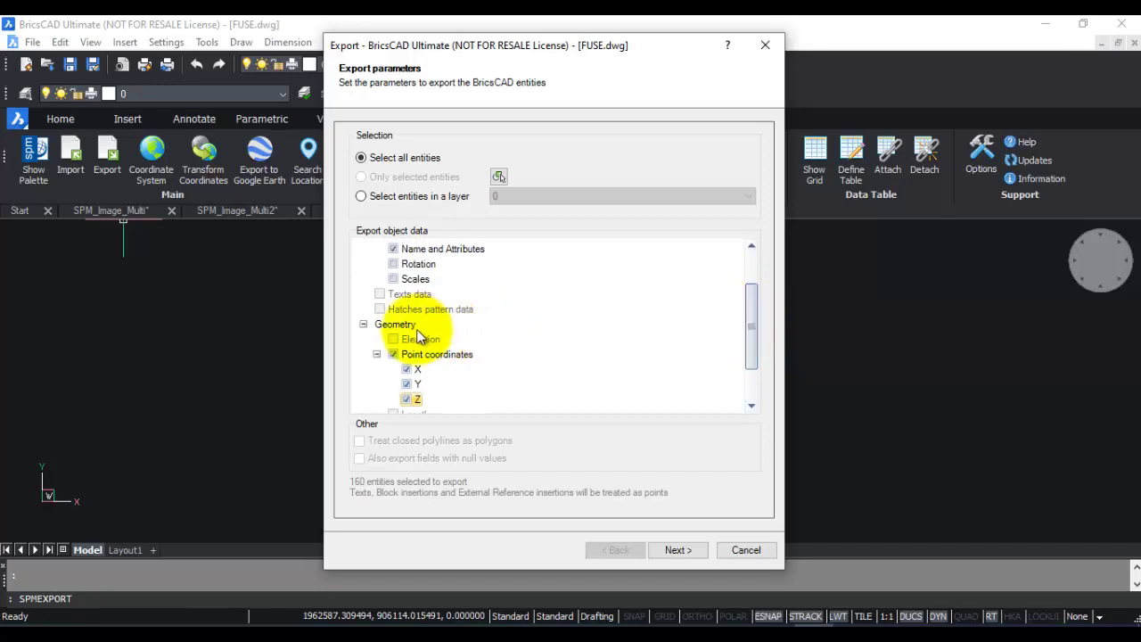
click(381, 262)
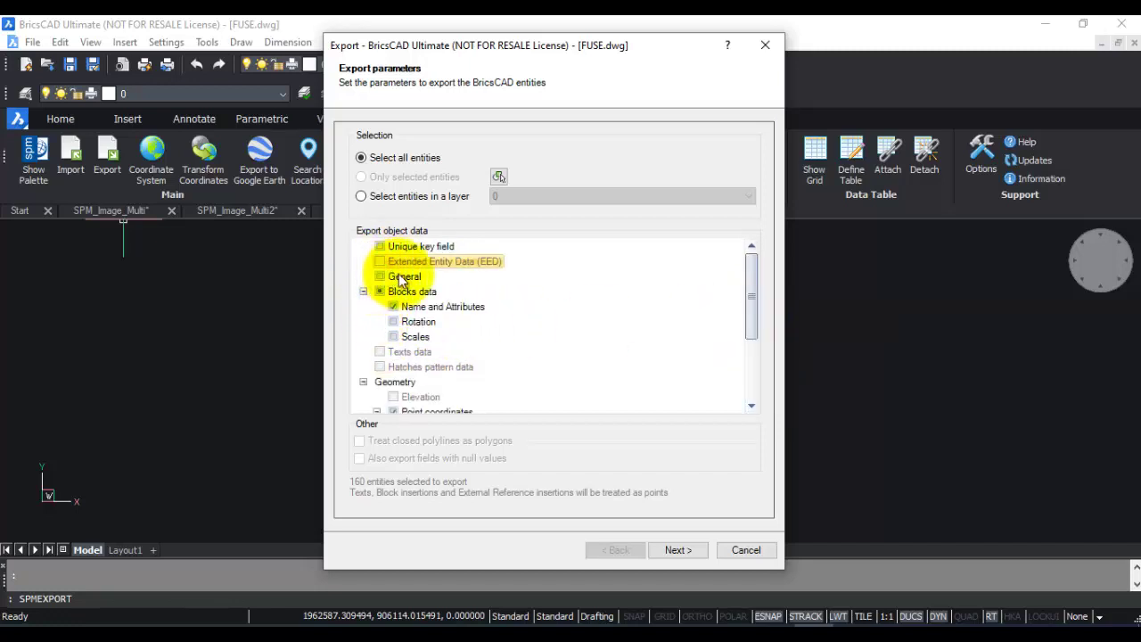
click(680, 550)
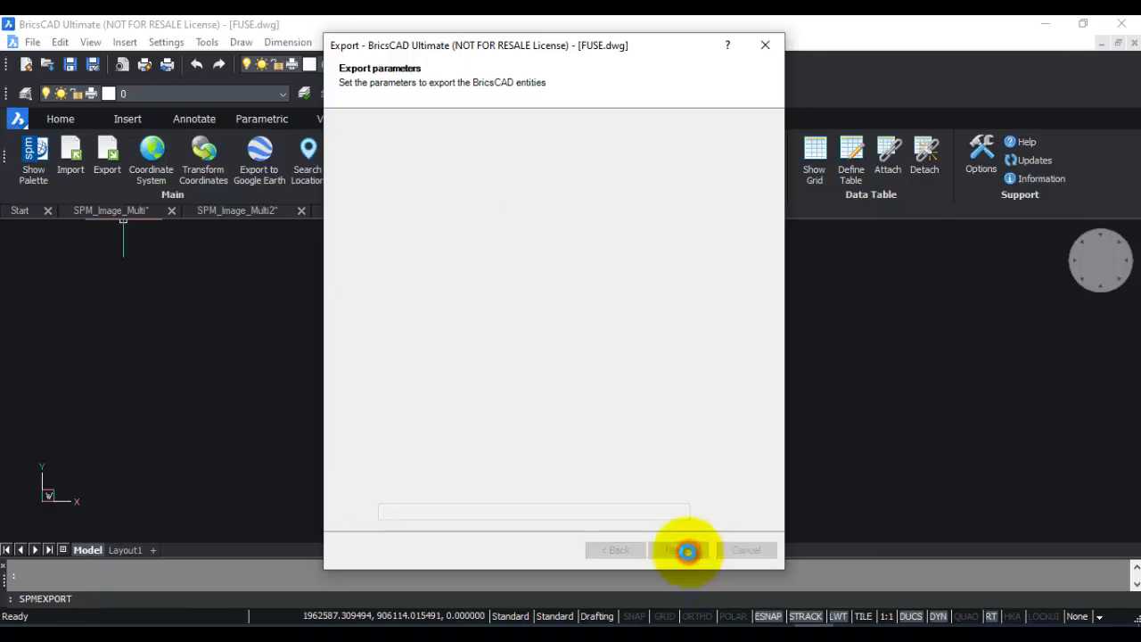
Set the export destination to FUSE.shp in the NETAFIM_Training folder with file type SHP.
drag(771, 353, 754, 365)
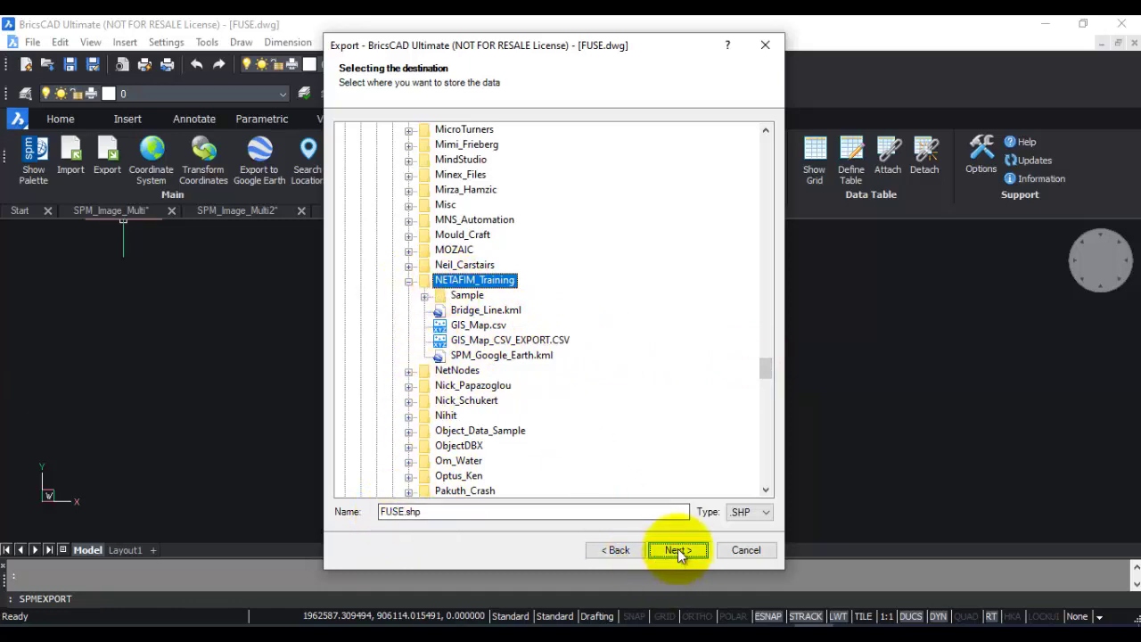
click(765, 513)
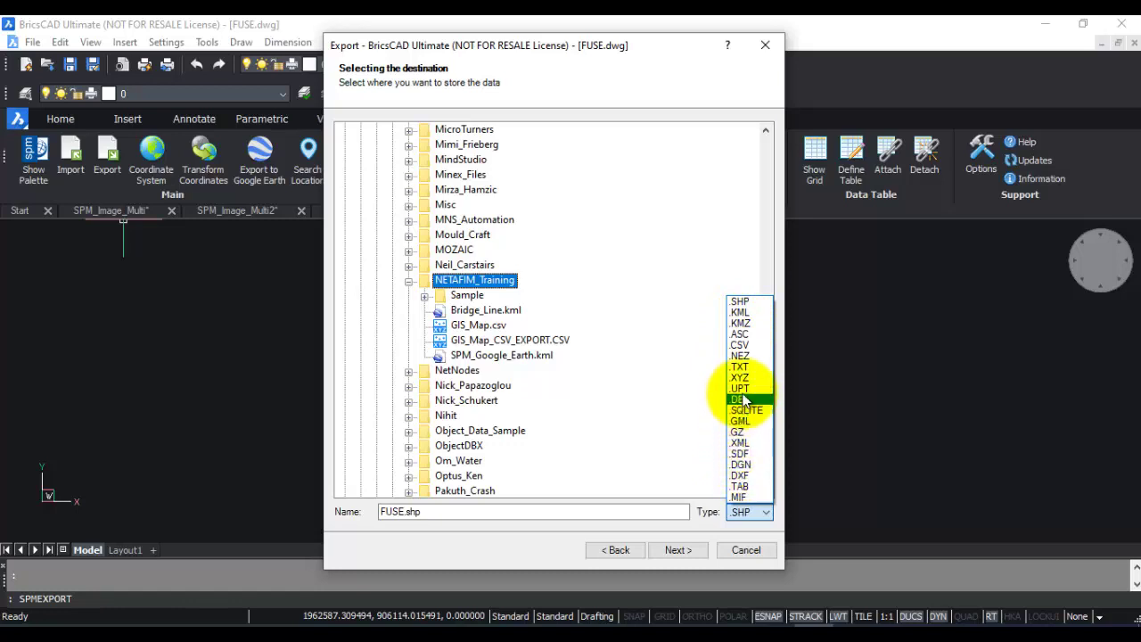
click(675, 551)
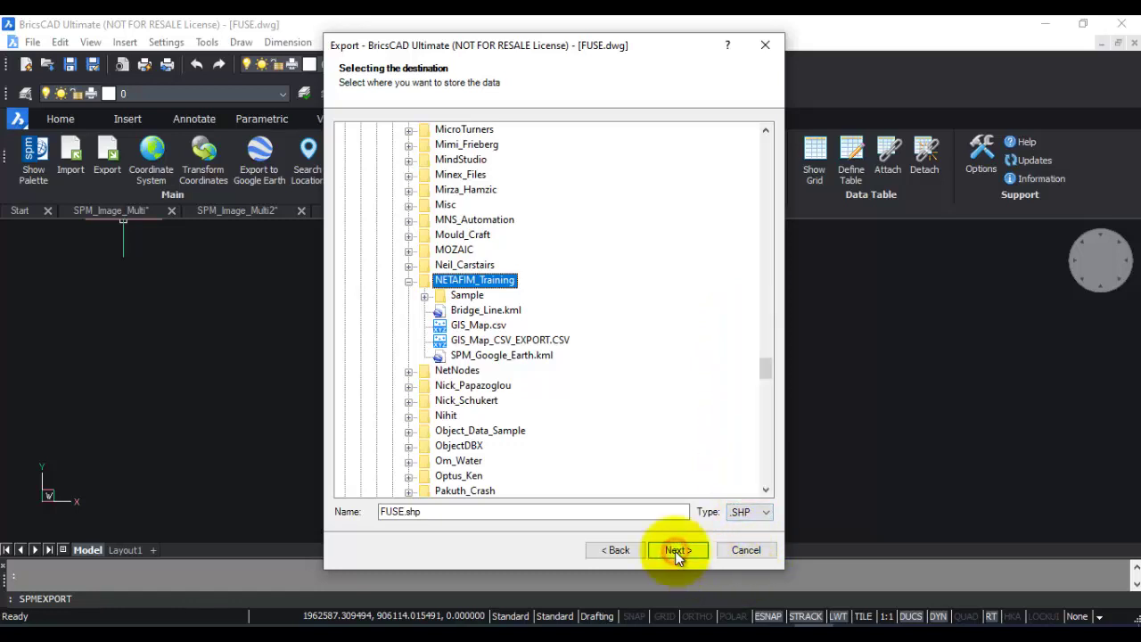
click(676, 549)
Keep the allowed geometry type Automatic, leave the coordinate system settings at their defaults, and run the export to completion.
click(650, 136)
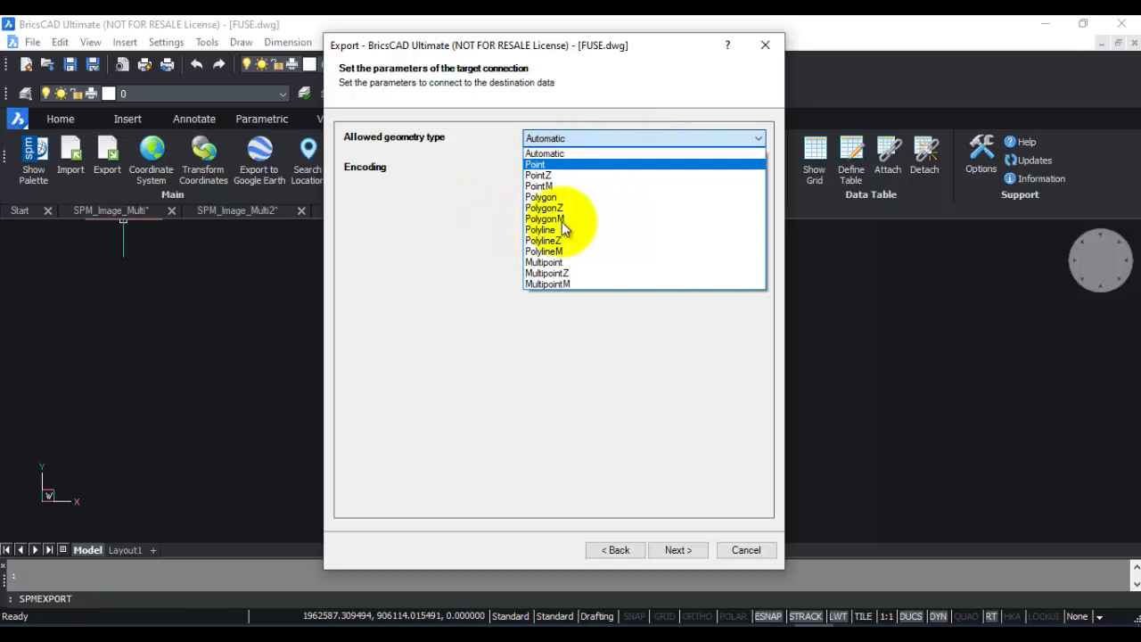
click(574, 154)
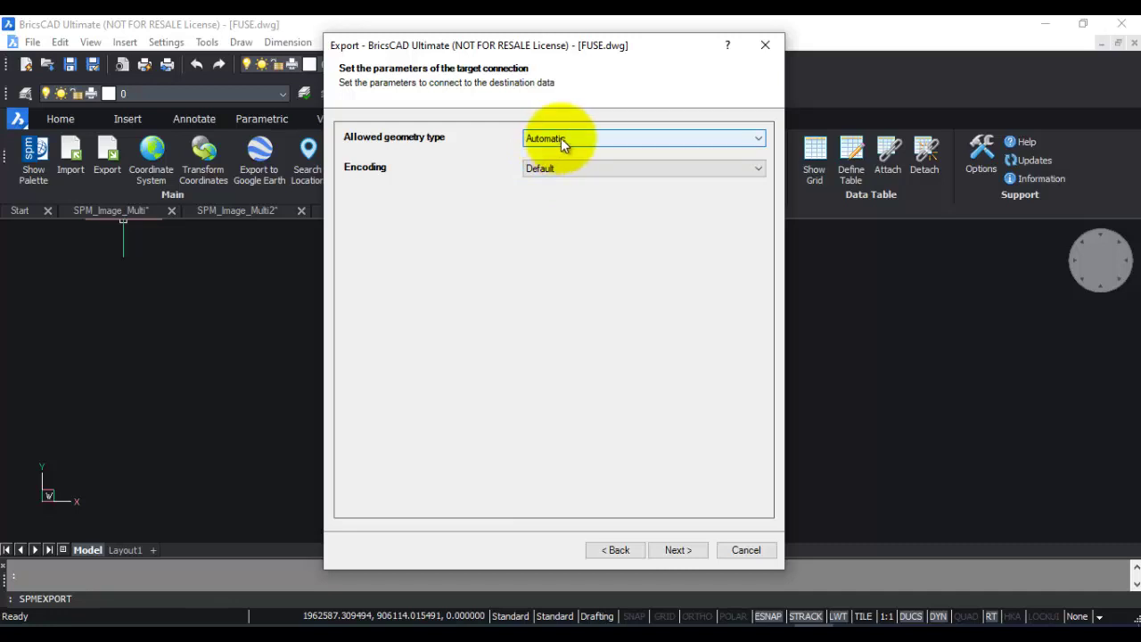
click(681, 551)
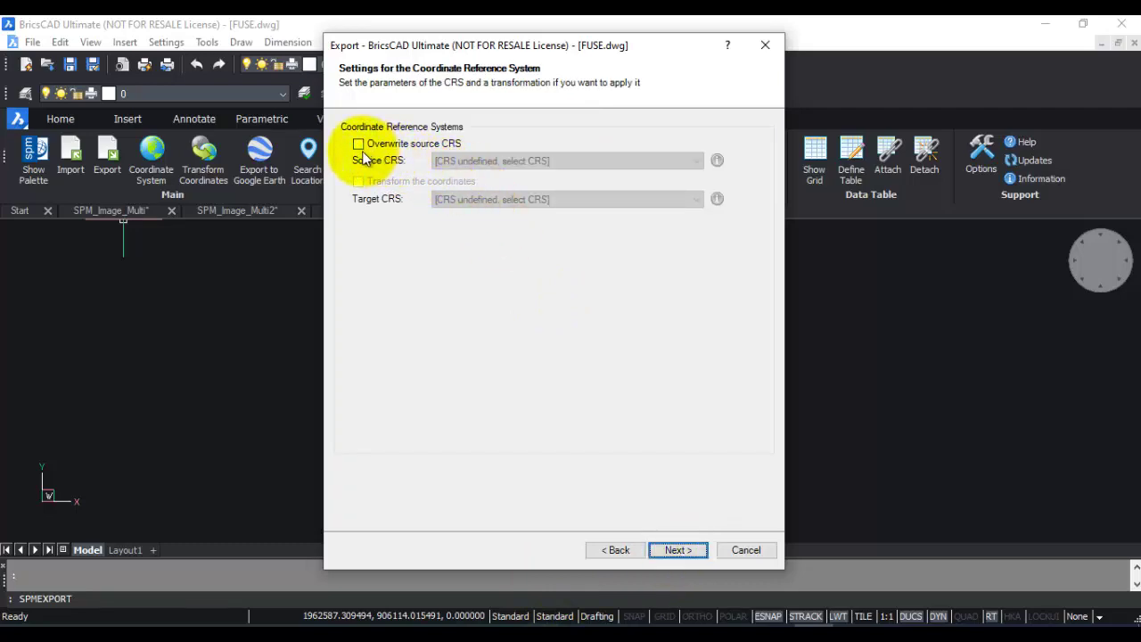
click(676, 551)
click(676, 551)
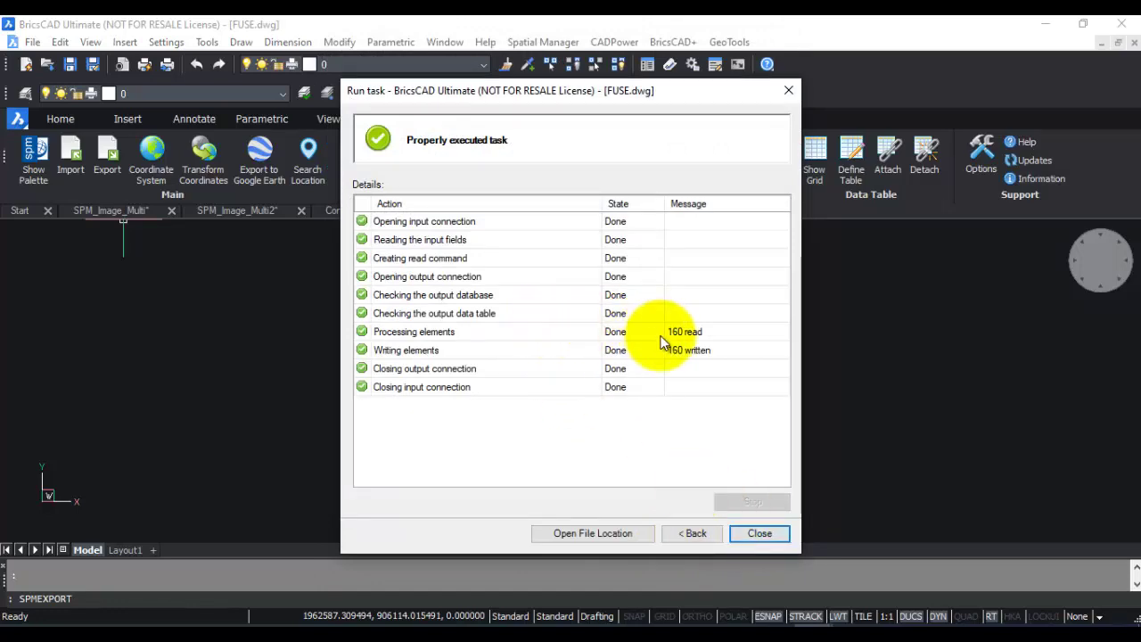
click(752, 534)
Switch to Total Commander and mark the exported FUSE .shp, .shx, .cpg and .dbf files in the NETAFIM_Training folder.
click(357, 615)
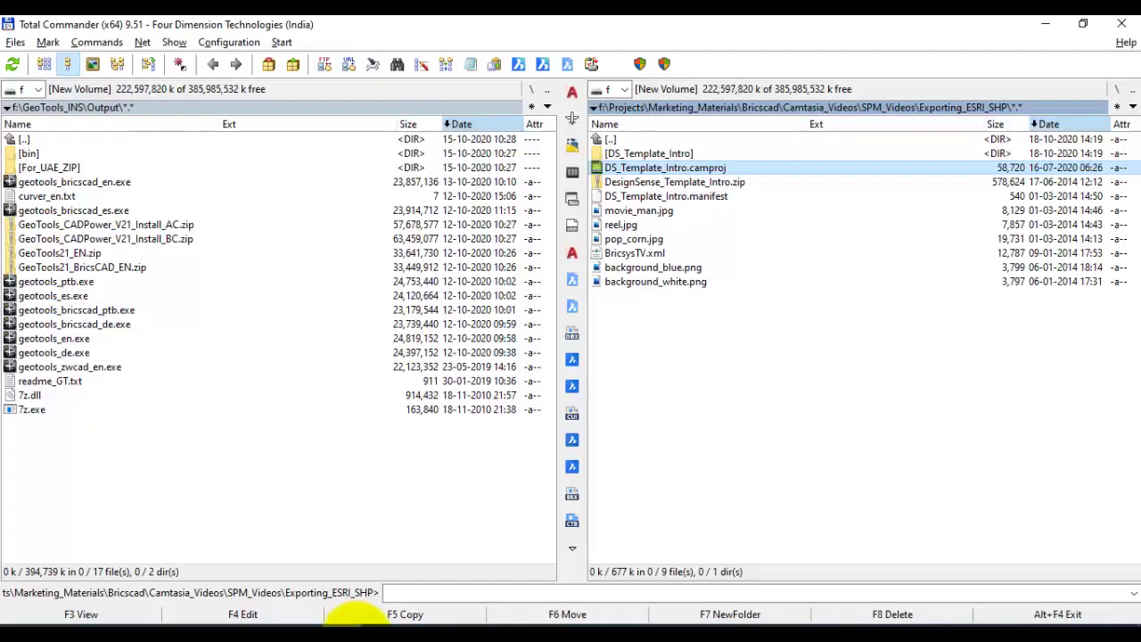
click(588, 258)
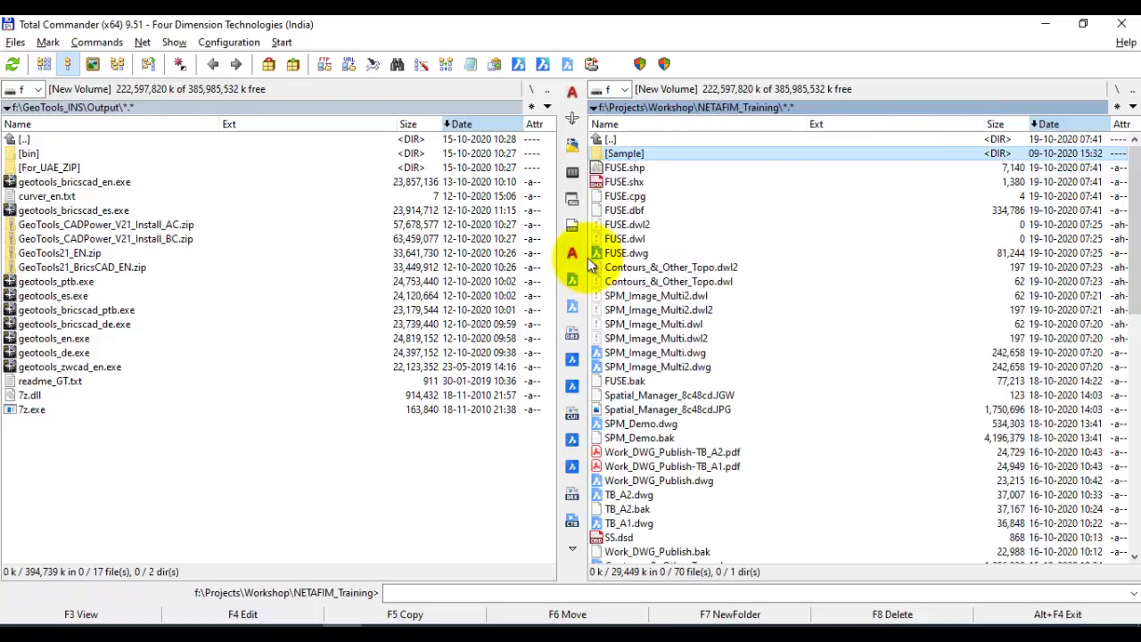
click(623, 171)
key(shift+Down)
key(shift+Down)
key(shift+Down)
key(shift+Down)
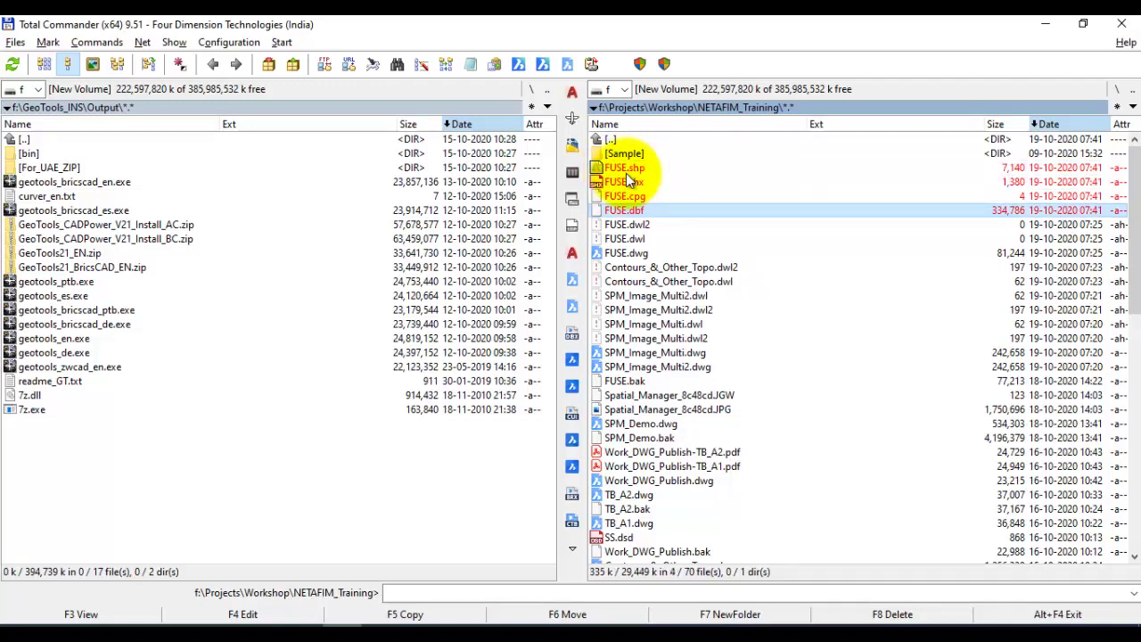
Review the exported FUSE.shx, FUSE.cpg and FUSE.dbf files one by one, and return to BricsCAD.
click(617, 182)
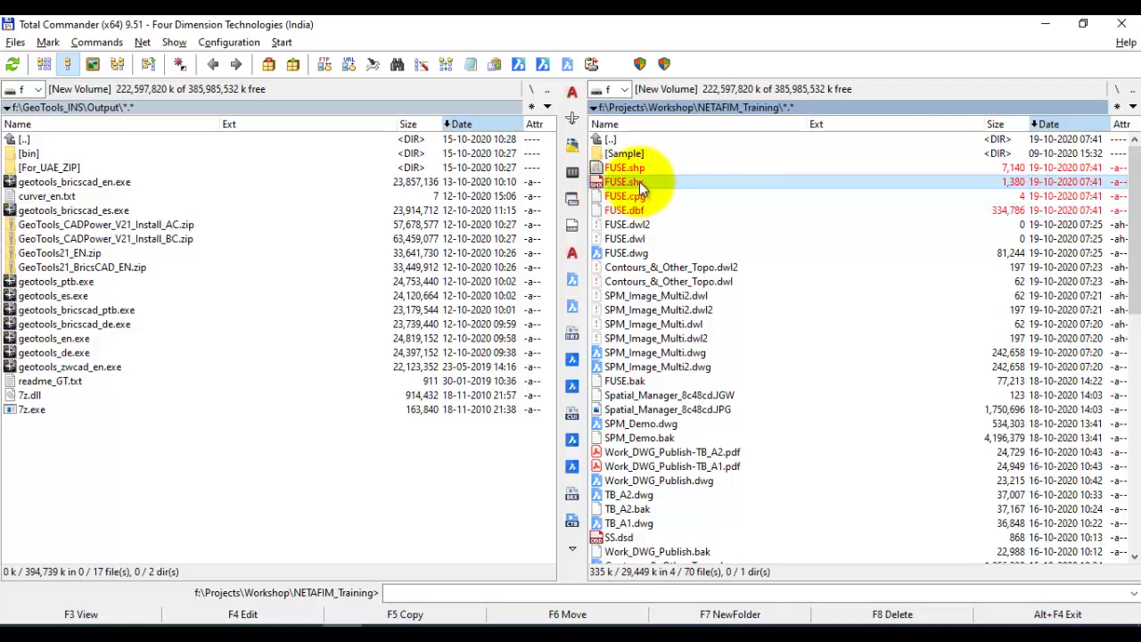
click(644, 195)
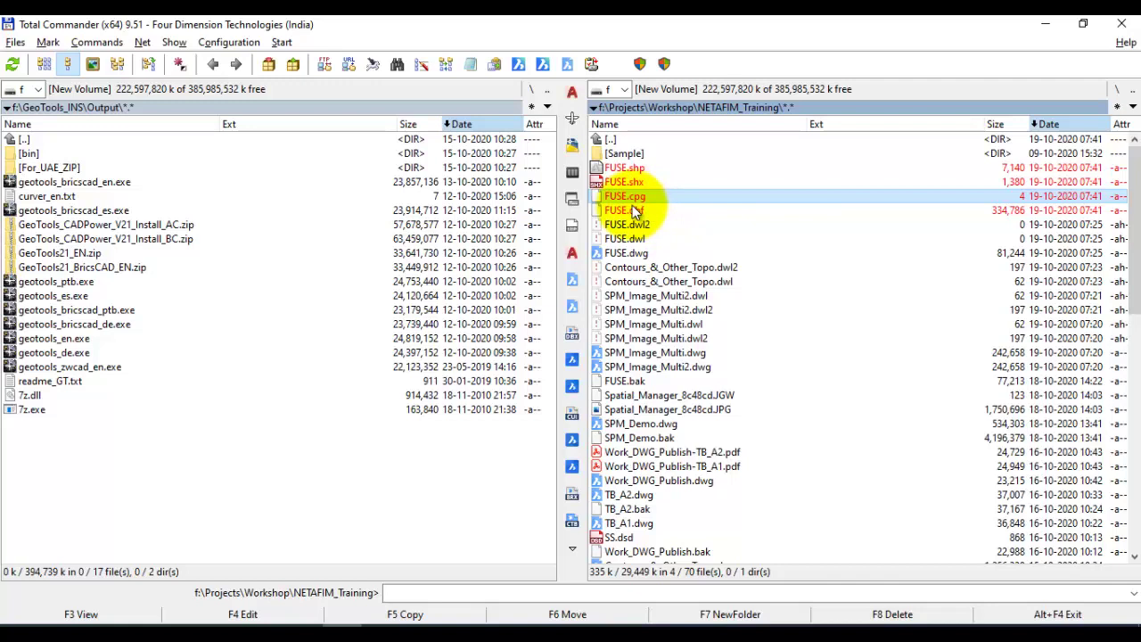
click(630, 211)
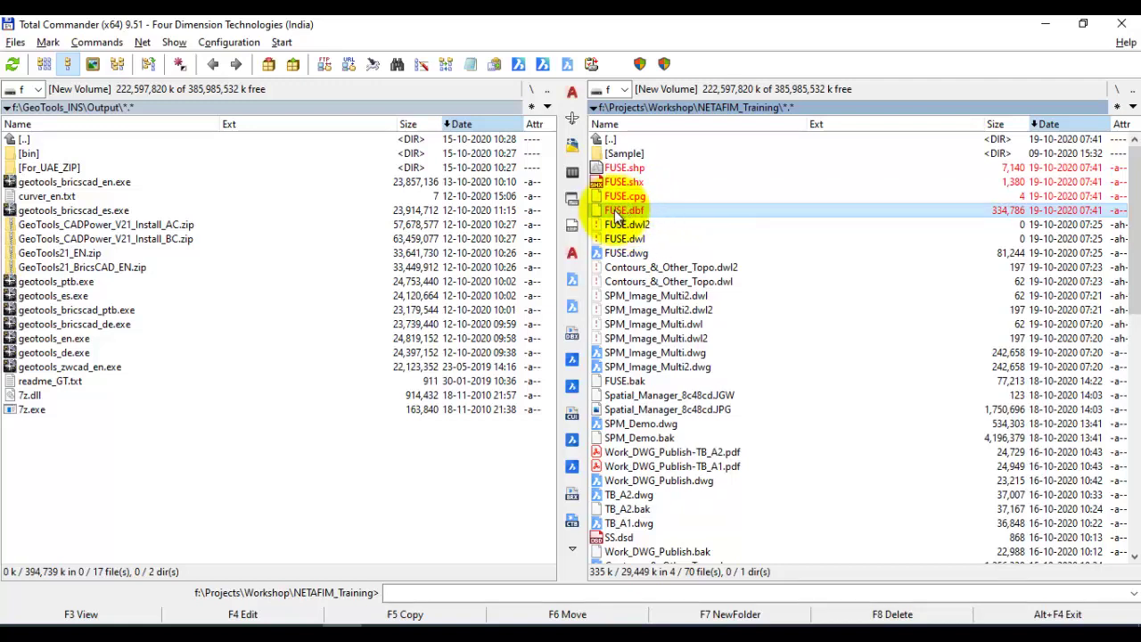
key(alt+Tab)
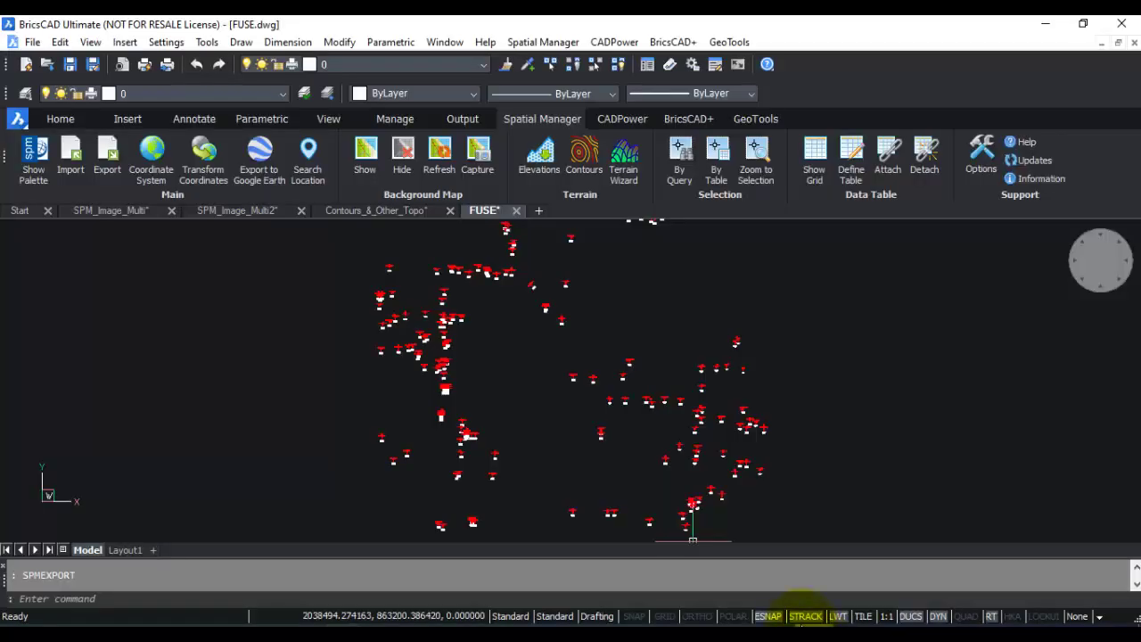